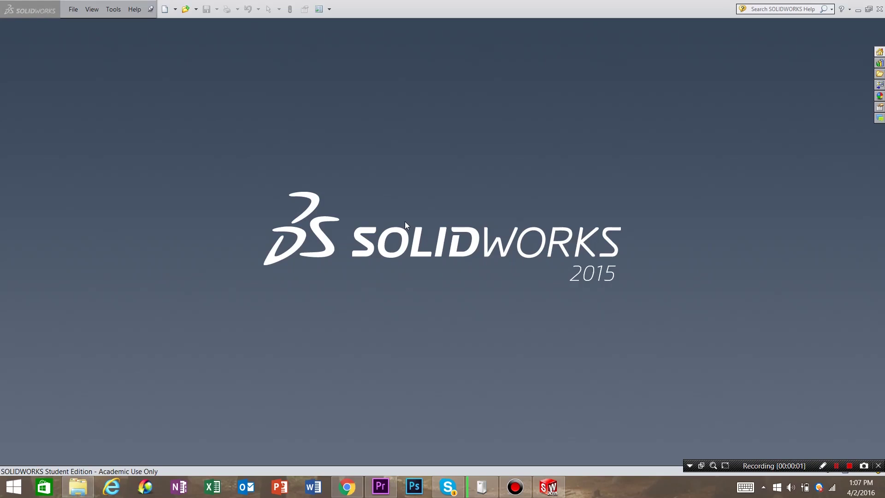
Create a new blank part document, Part6.
{"action": "left_click", "coordinate": [164, 9]}
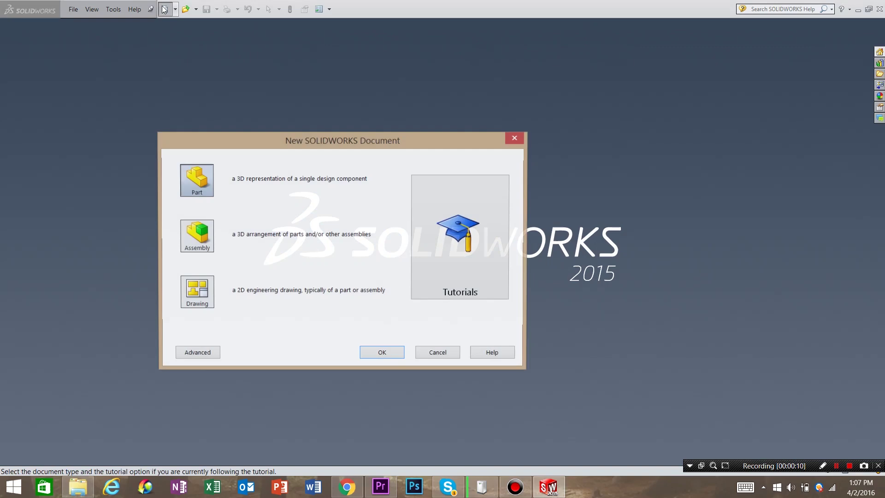
{"action": "left_click", "coordinate": [390, 352]}
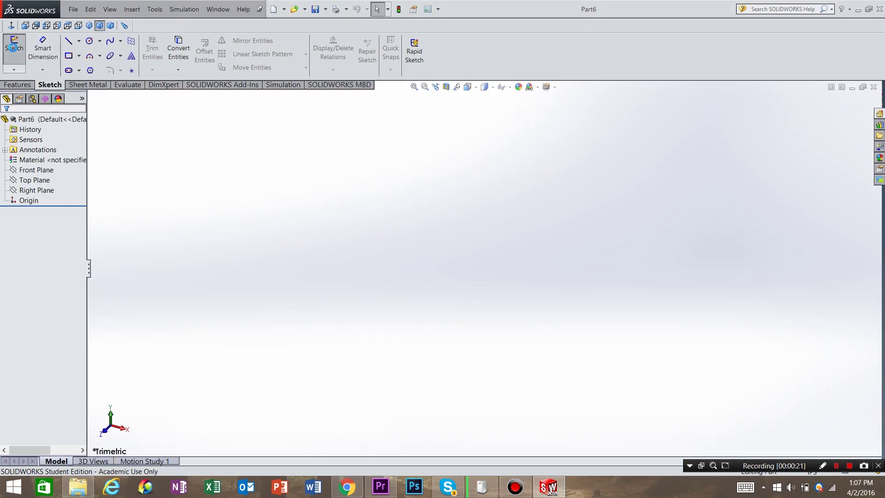
Start a sketch on the Top Plane and draw a circle centred on the origin.
{"action": "left_click", "coordinate": [14, 46]}
{"action": "left_click", "coordinate": [321, 263]}
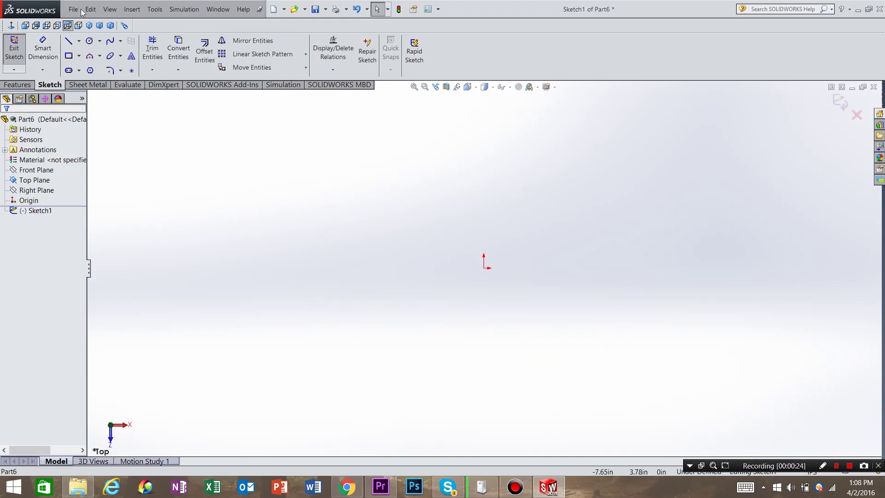
{"action": "left_click", "coordinate": [95, 42]}
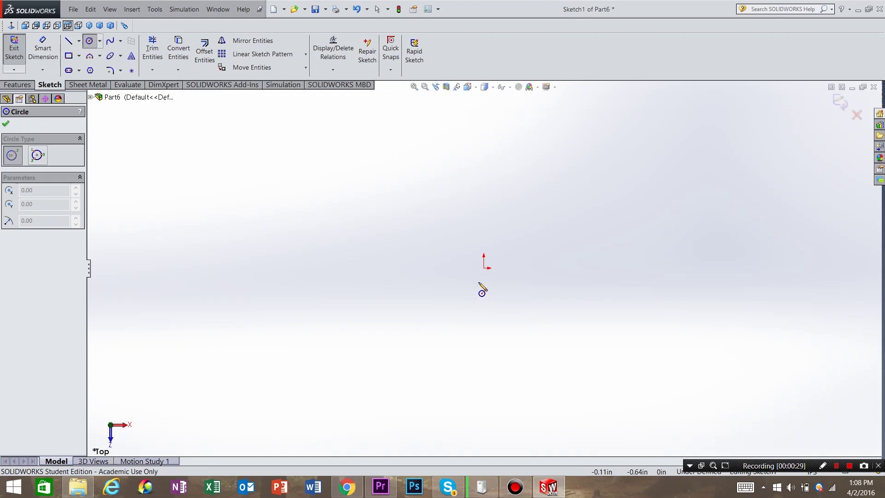
{"action": "left_click", "coordinate": [484, 268]}
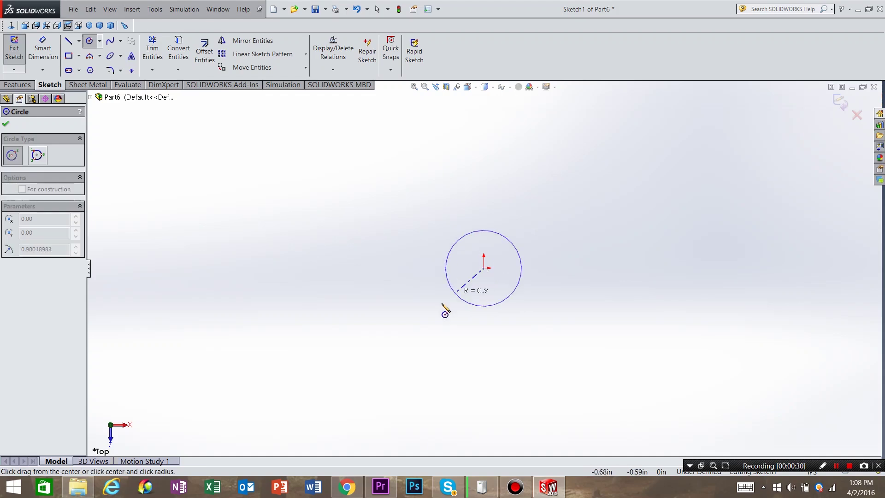
{"action": "left_click", "coordinate": [419, 330]}
{"action": "key", "text": "Escape"}
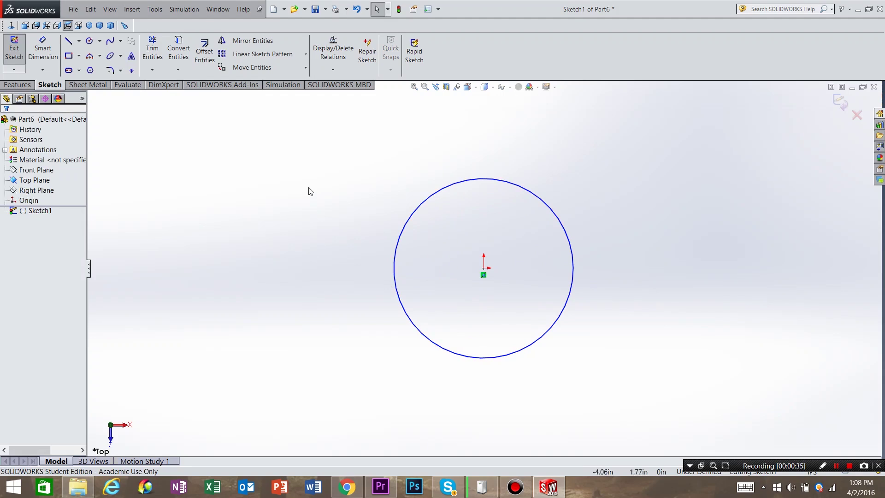
Dimension the circle's diameter to 12 in.
{"action": "left_click", "coordinate": [46, 51]}
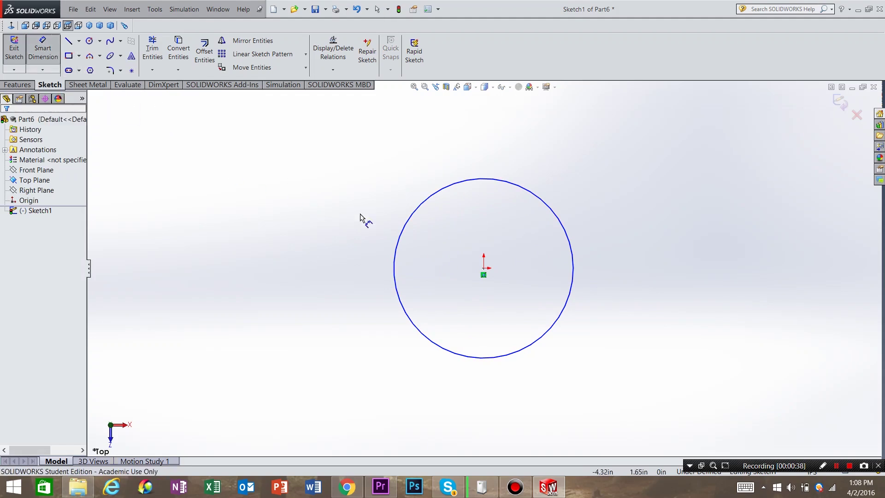
{"action": "left_click", "coordinate": [404, 226]}
{"action": "left_click", "coordinate": [283, 165]}
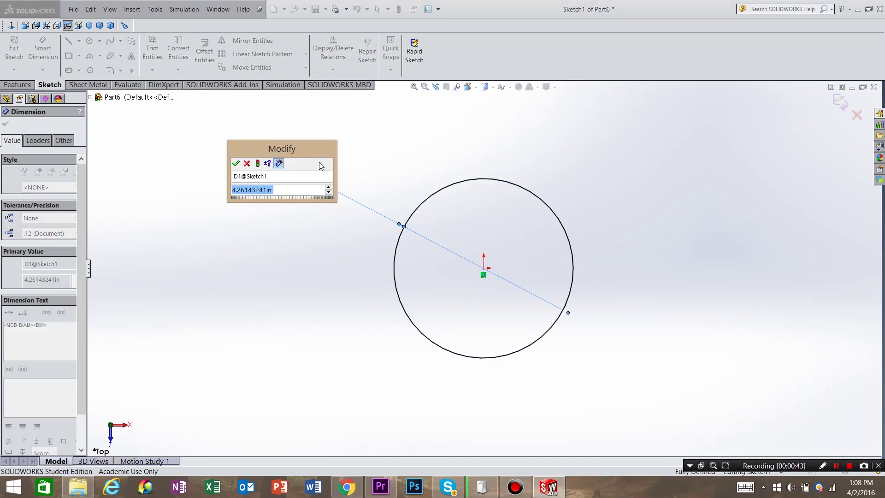
{"action": "type", "text": "12"}
{"action": "key", "text": "Return"}
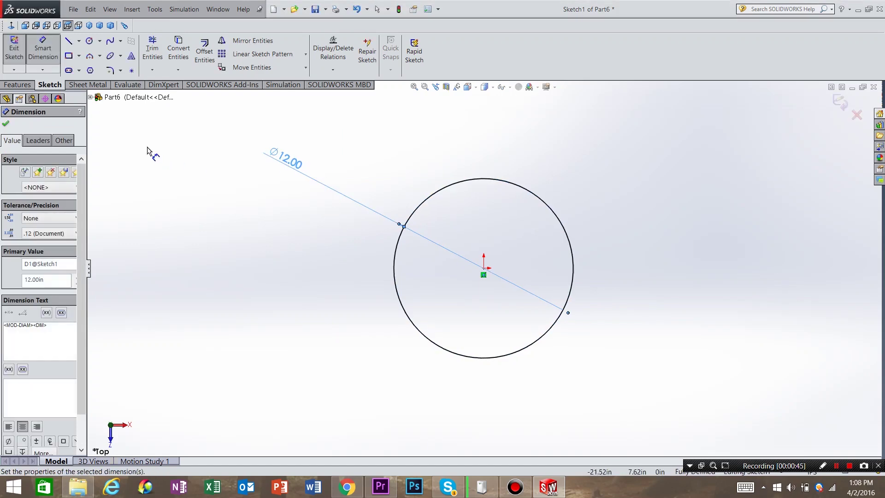
{"action": "left_click", "coordinate": [6, 124]}
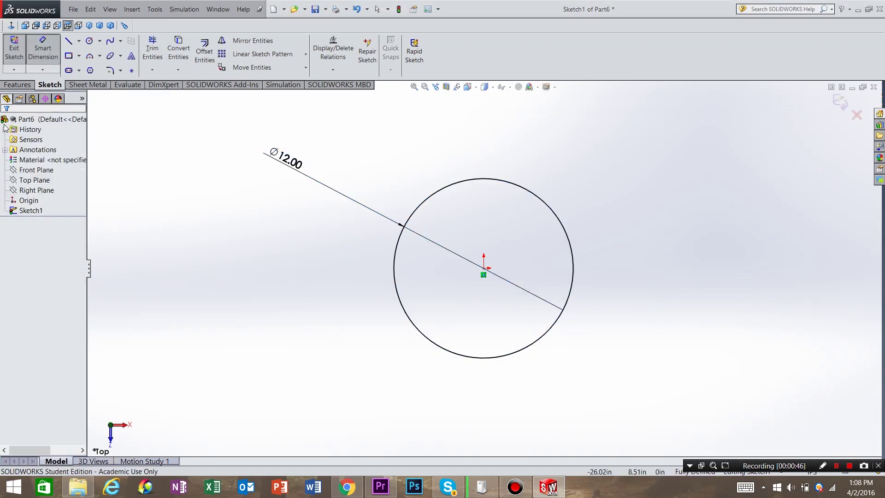
Extrude the 12 in circle 1 in thick into a solid disc, Boss-Extrude1.
{"action": "left_click", "coordinate": [20, 87]}
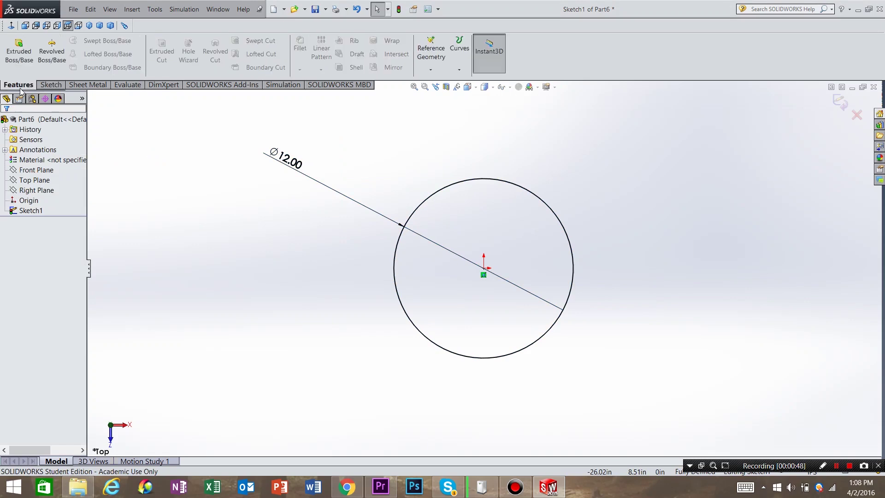
{"action": "left_click", "coordinate": [19, 61]}
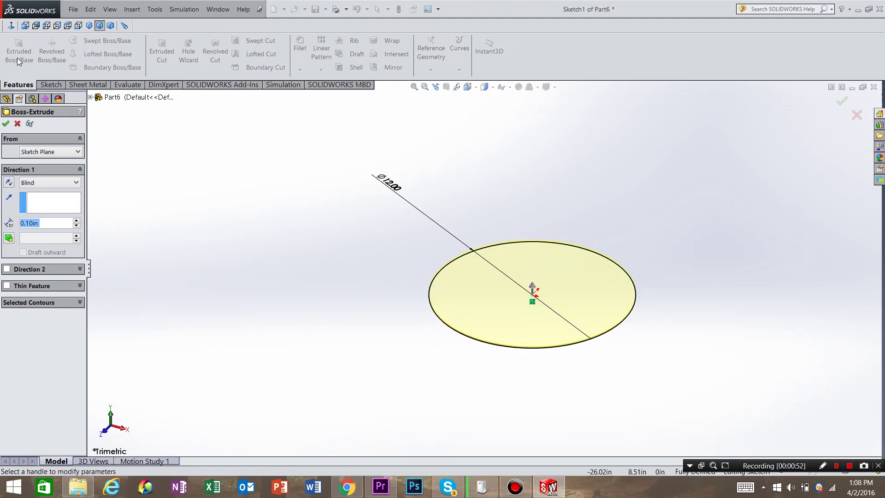
{"action": "type", "text": "1"}
{"action": "key", "text": "Return"}
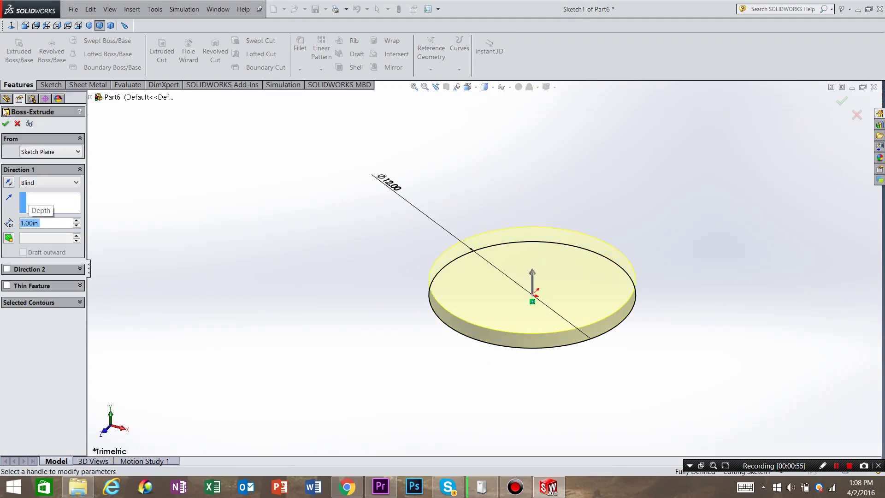
{"action": "left_click", "coordinate": [6, 124]}
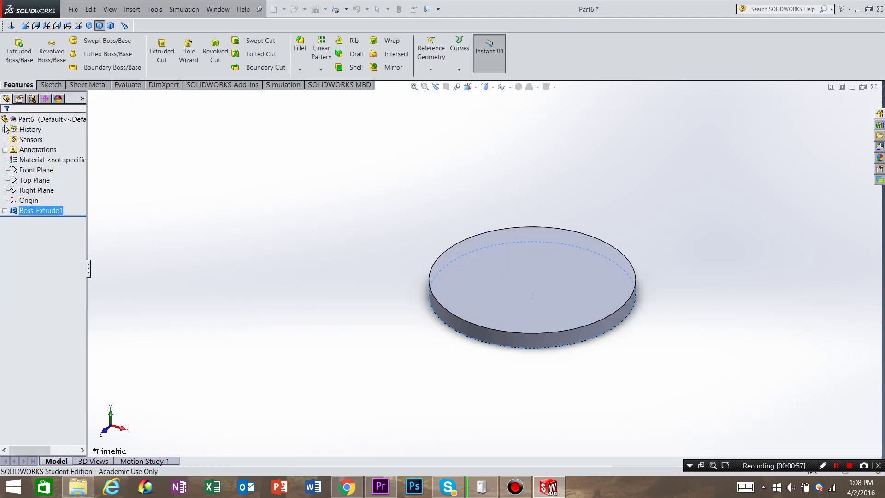
{"action": "left_click", "coordinate": [391, 287]}
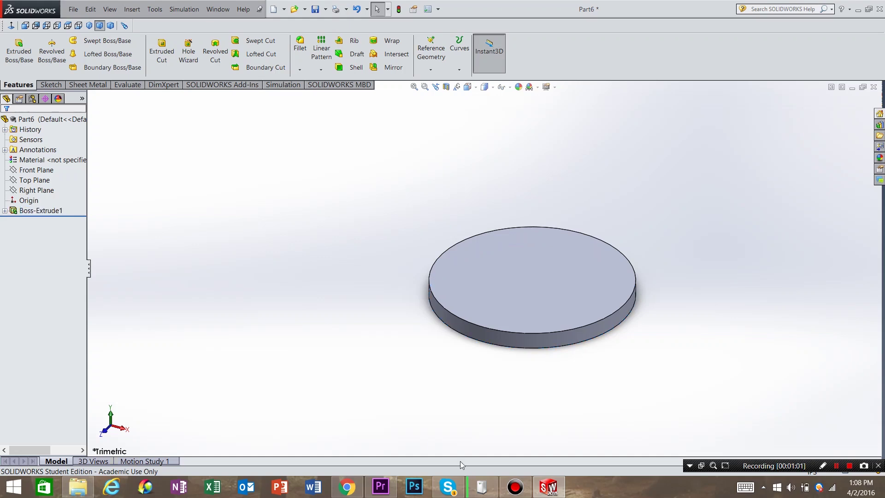
{"action": "middle_click_drag", "start_coordinate": [428, 375], "coordinate": [429, 421]}
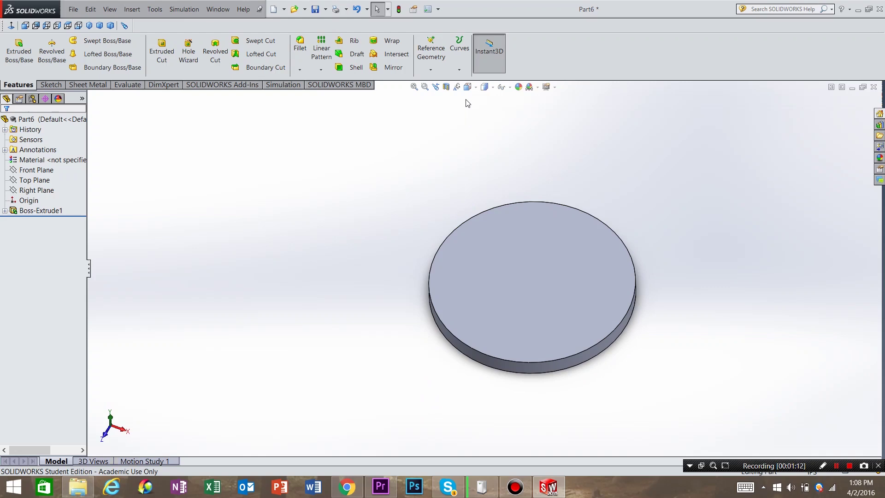
From the top view, sketch a small circle near the top edge of the disc's face.
{"action": "left_click", "coordinate": [467, 87]}
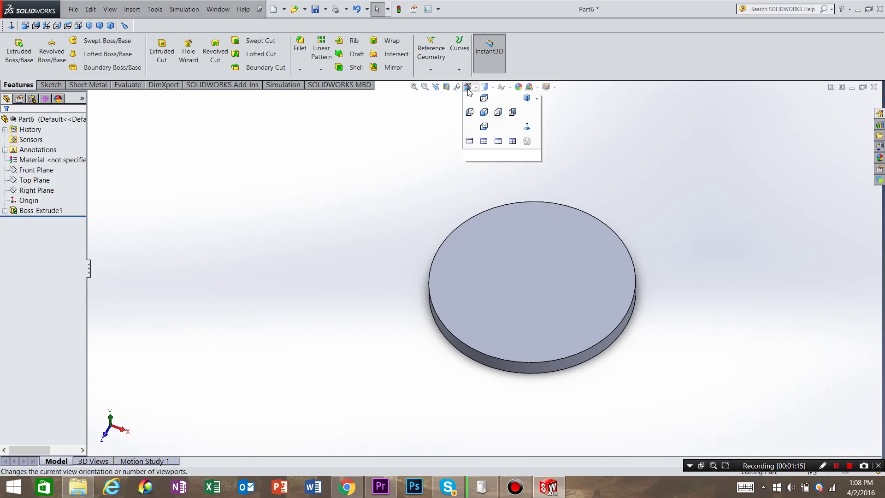
{"action": "left_click", "coordinate": [483, 115]}
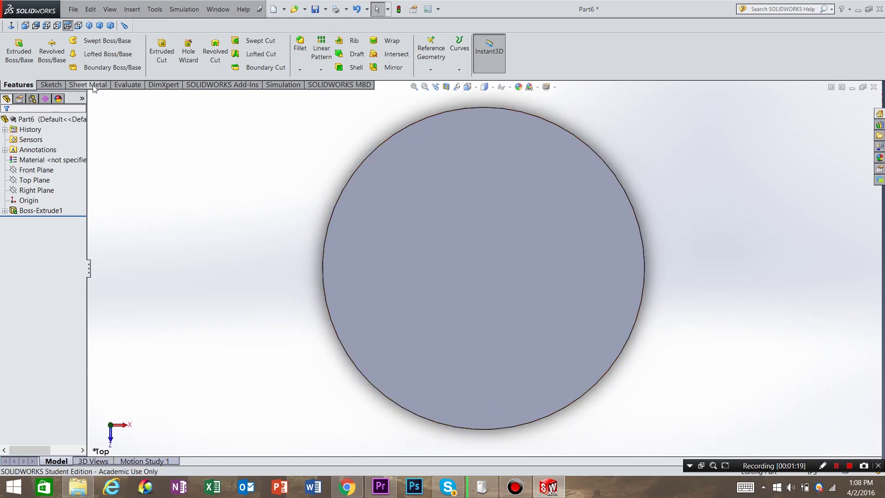
{"action": "left_click", "coordinate": [50, 85]}
{"action": "left_click", "coordinate": [20, 58]}
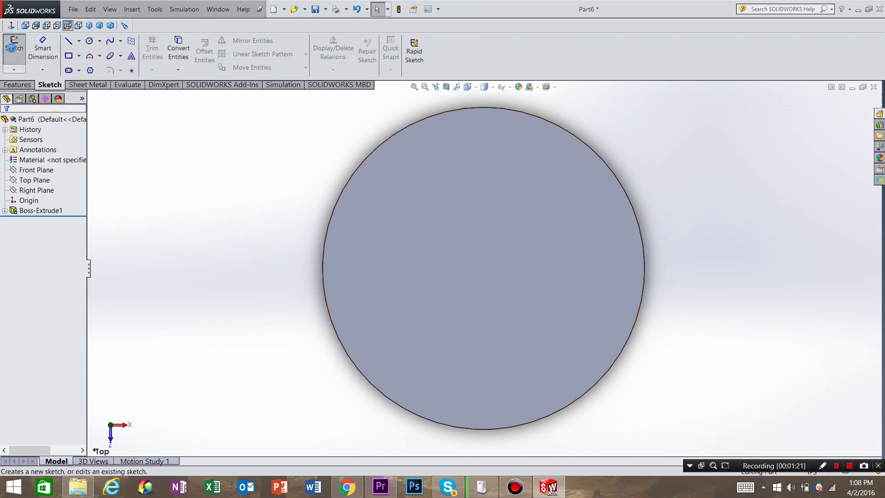
{"action": "left_click", "coordinate": [507, 217]}
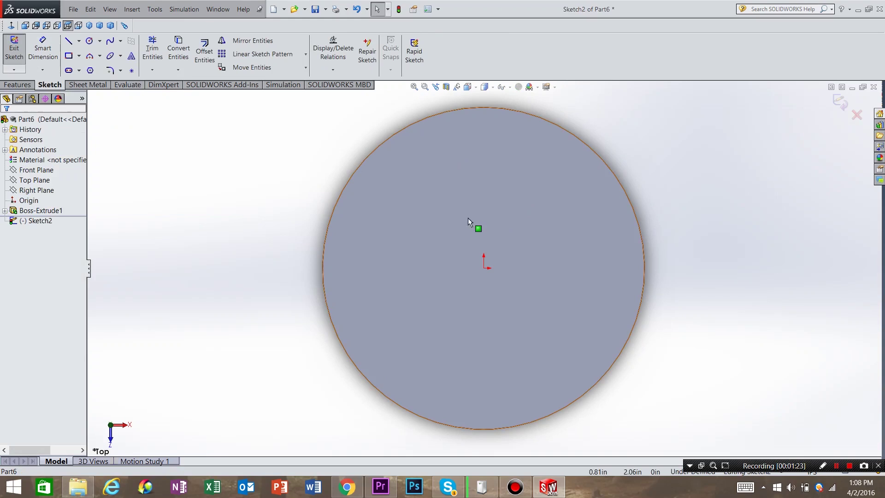
{"action": "left_click", "coordinate": [89, 41]}
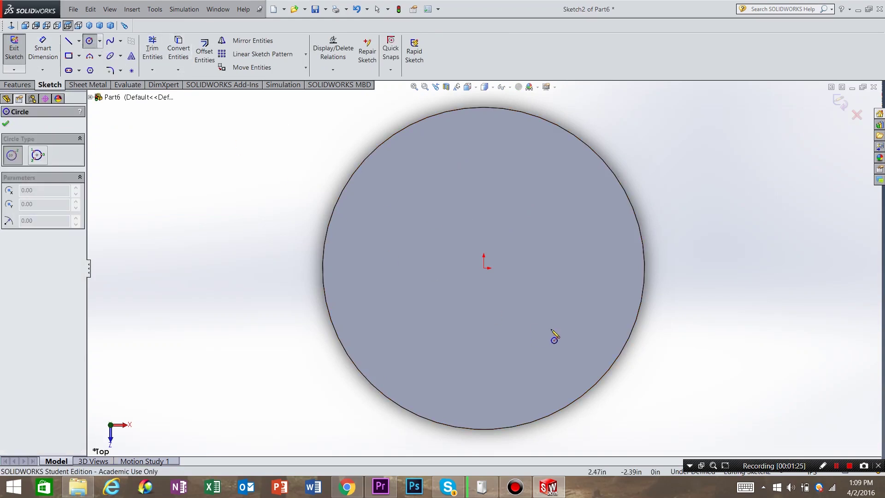
{"action": "left_click", "coordinate": [501, 142]}
{"action": "left_click", "coordinate": [493, 160]}
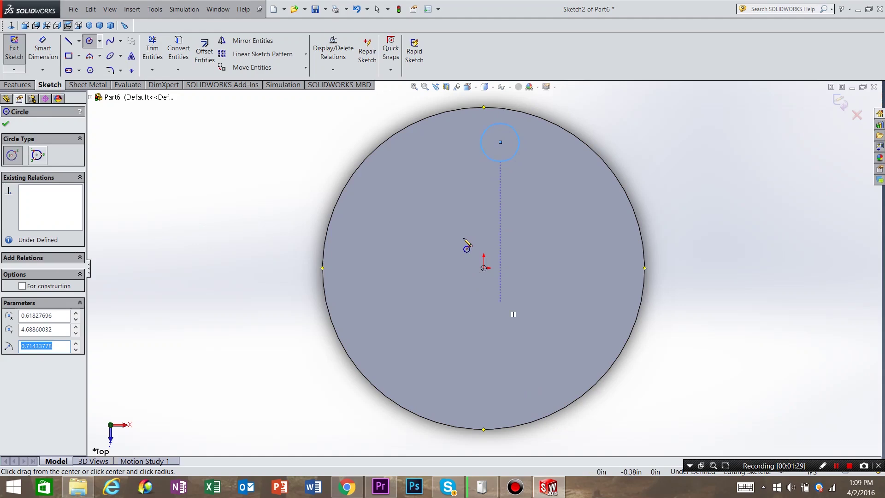
{"action": "key", "text": "Escape"}
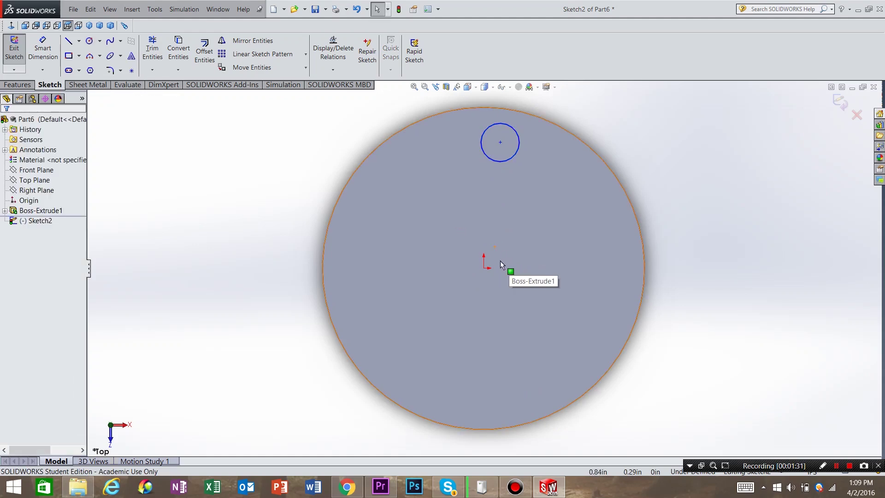
Add a Vertical relation between the small circle's centre and the origin.
{"action": "left_click", "coordinate": [334, 70]}
{"action": "left_click", "coordinate": [349, 92]}
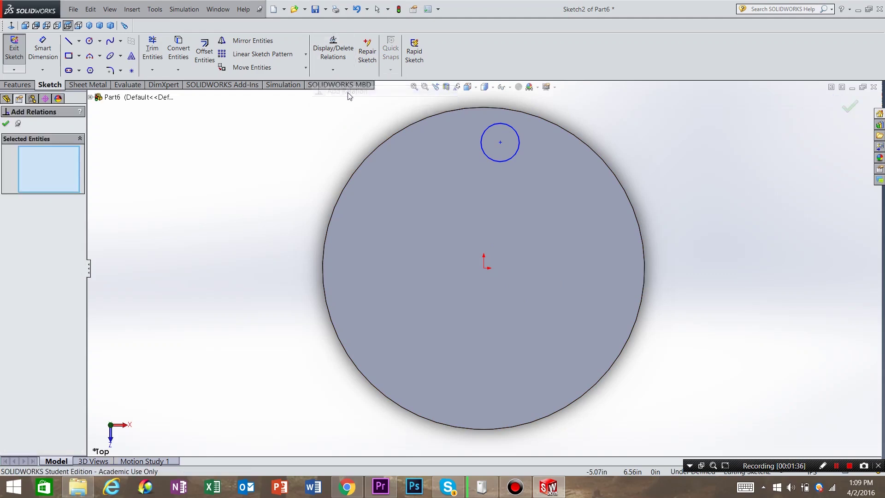
{"action": "left_click", "coordinate": [500, 143]}
{"action": "left_click", "coordinate": [484, 269]}
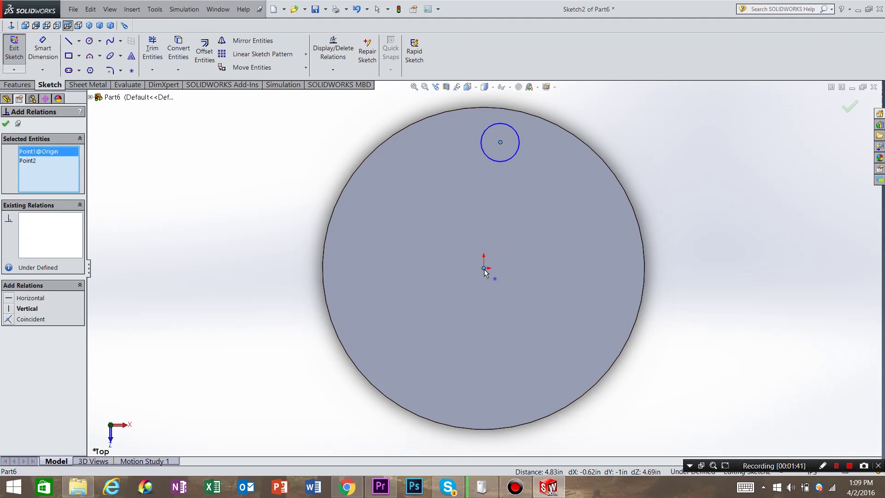
{"action": "left_click", "coordinate": [11, 309]}
{"action": "left_click", "coordinate": [7, 124]}
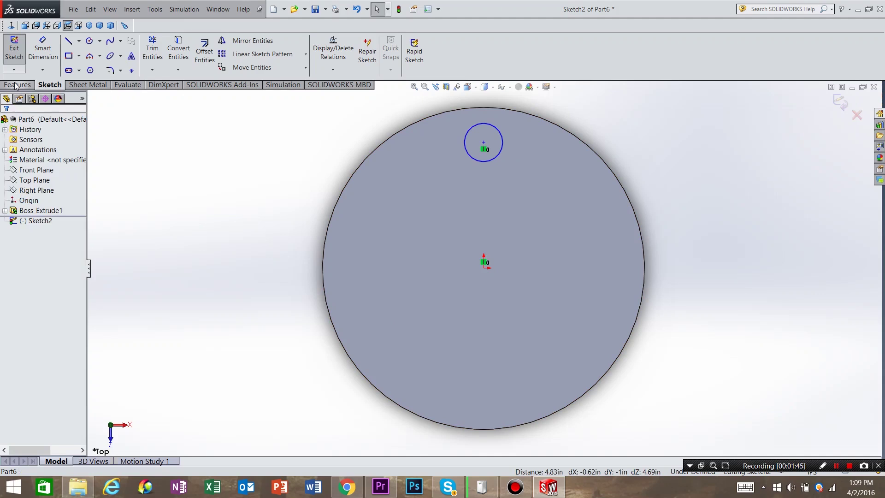
Dimension the small circle's centre 4.5 in above the origin.
{"action": "key", "text": "f"}
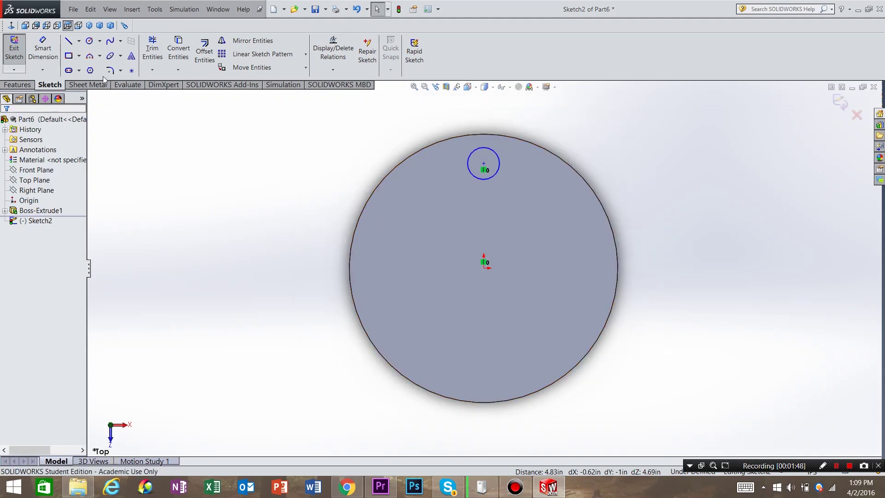
{"action": "left_click", "coordinate": [43, 50]}
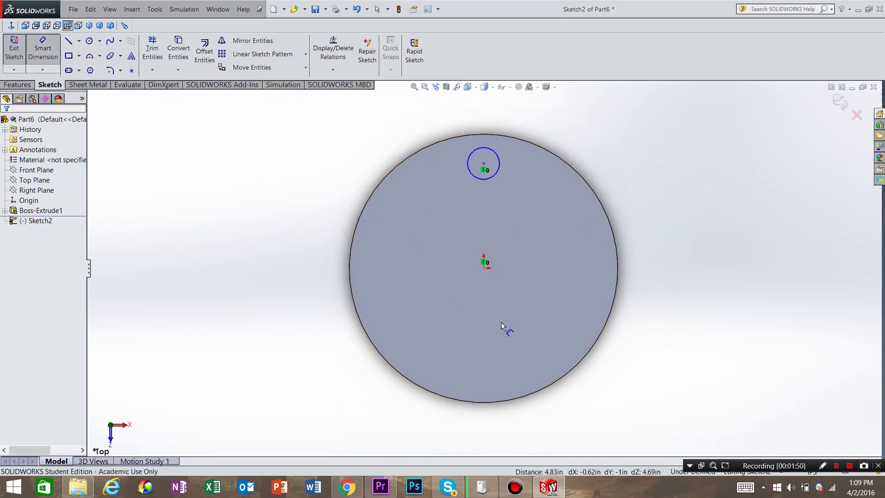
{"action": "left_click", "coordinate": [484, 267]}
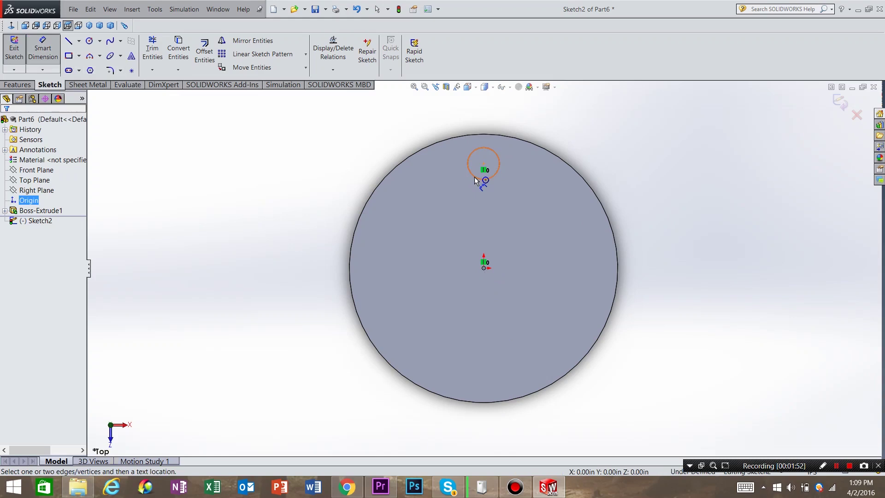
{"action": "left_click", "coordinate": [474, 176]}
{"action": "left_click", "coordinate": [304, 217]}
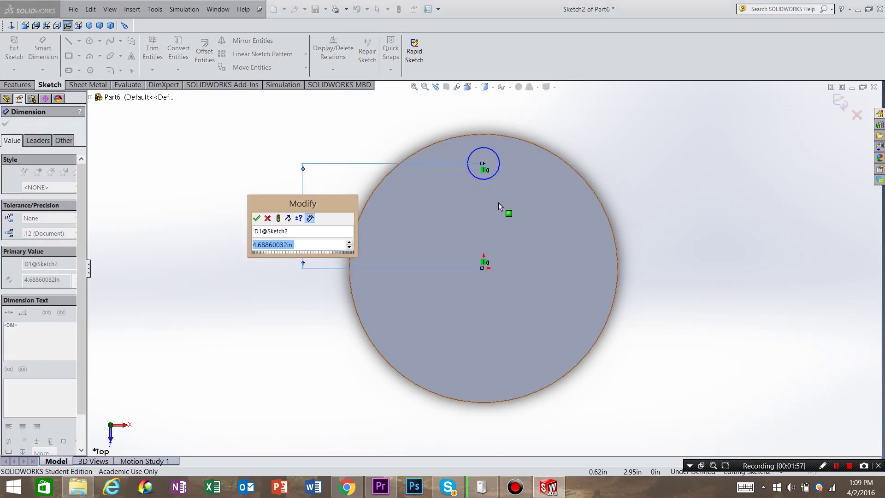
{"action": "type", "text": "4.5"}
{"action": "key", "text": "Return"}
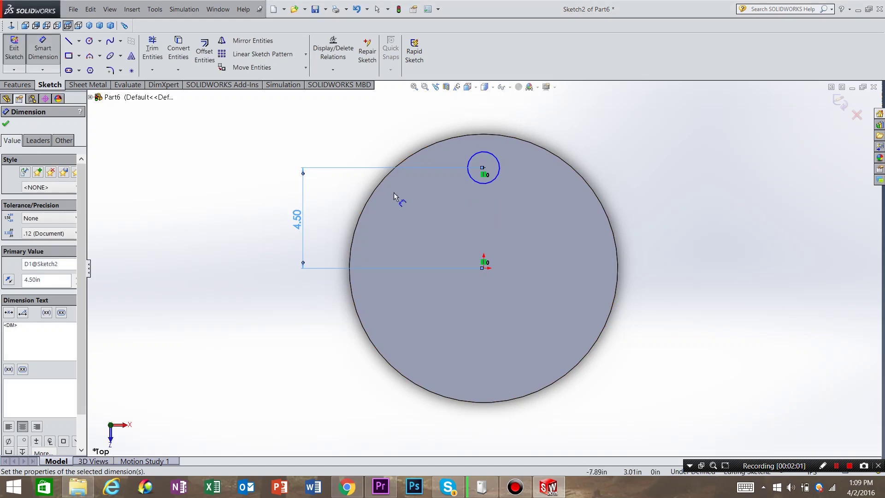
{"action": "key", "text": "Escape"}
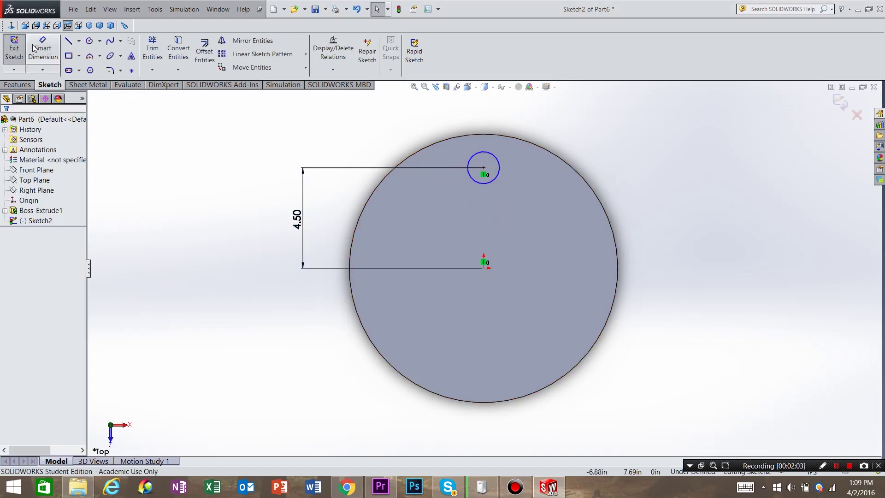
Set the small circle's diameter to 1.5 in.
{"action": "left_click", "coordinate": [475, 156]}
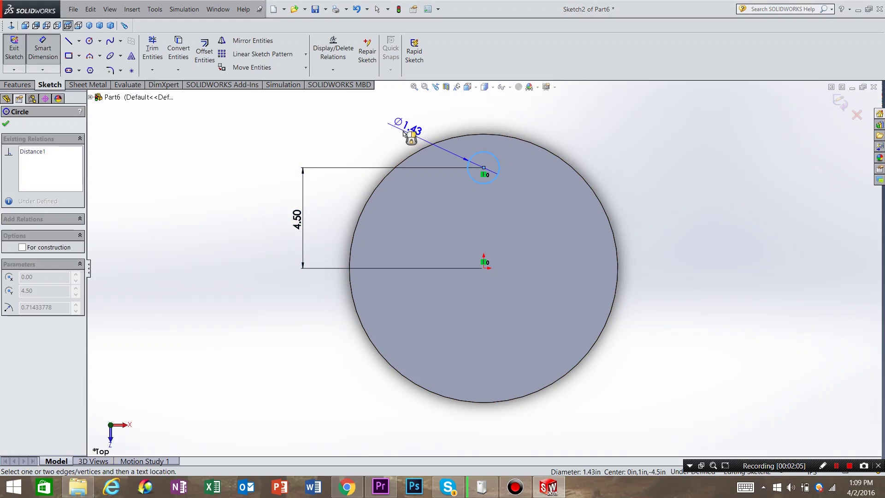
{"action": "left_click", "coordinate": [392, 128]}
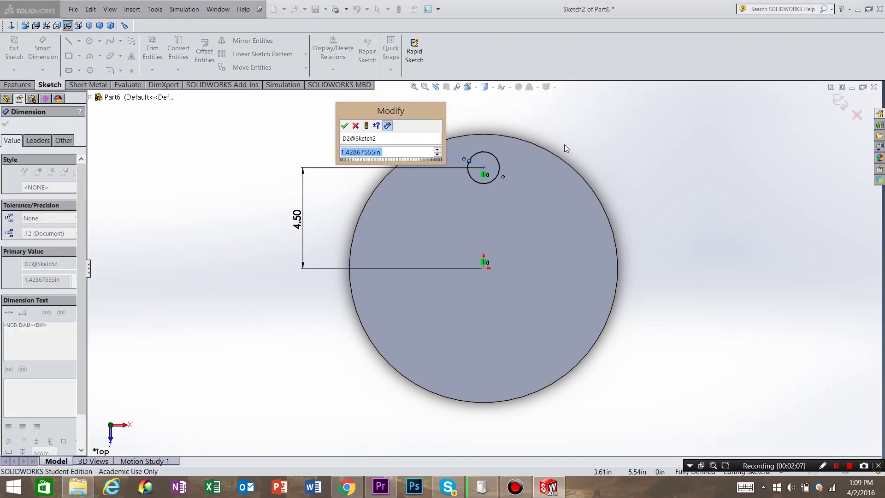
{"action": "type", "text": "1.5"}
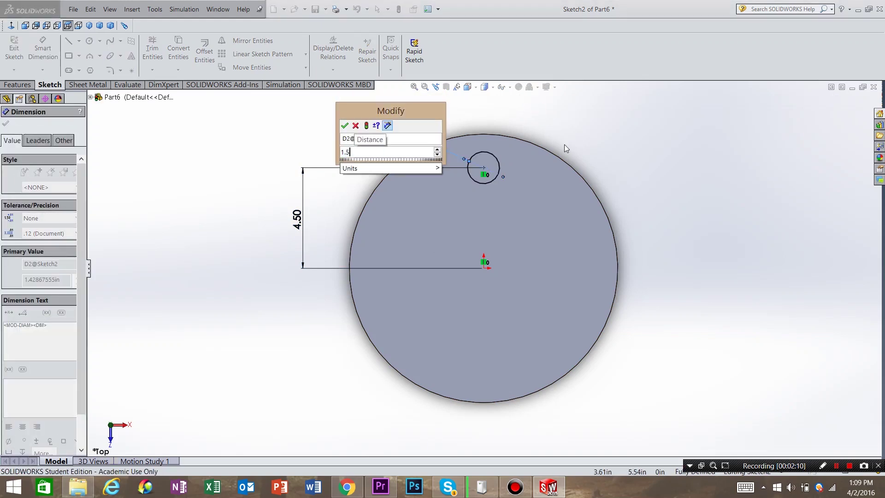
{"action": "key", "text": "Return"}
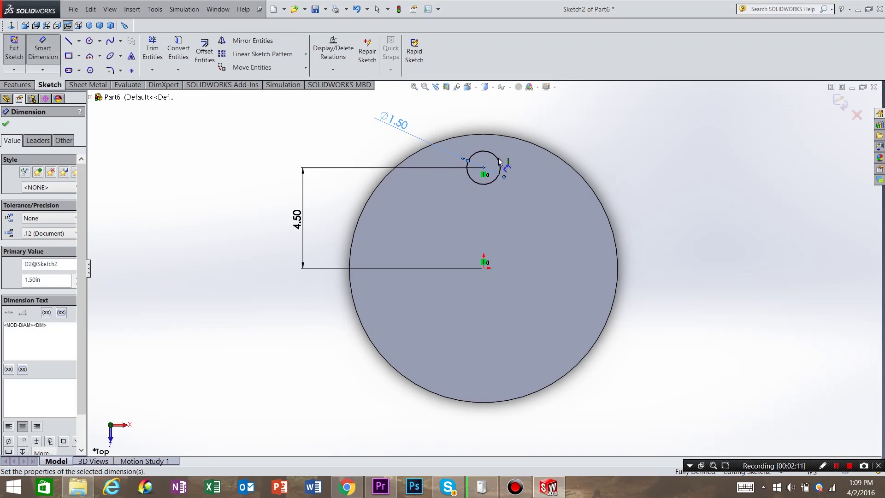
{"action": "left_click", "coordinate": [5, 123]}
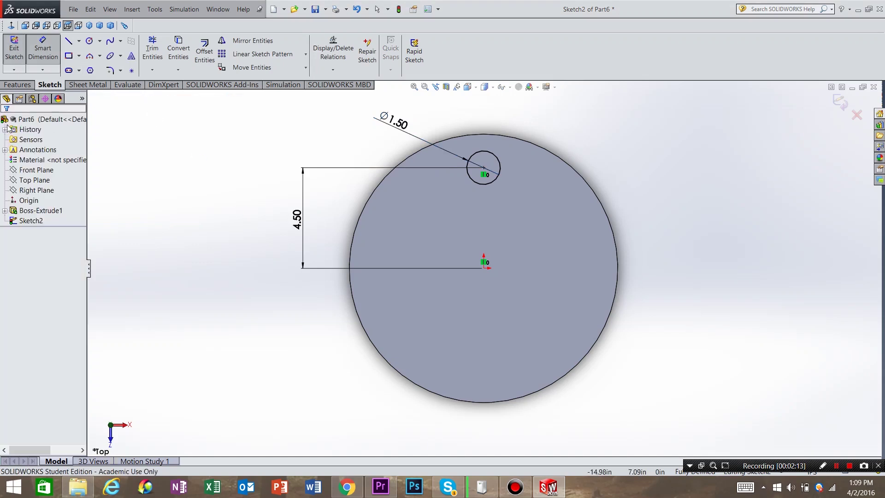
{"action": "key", "text": "Escape"}
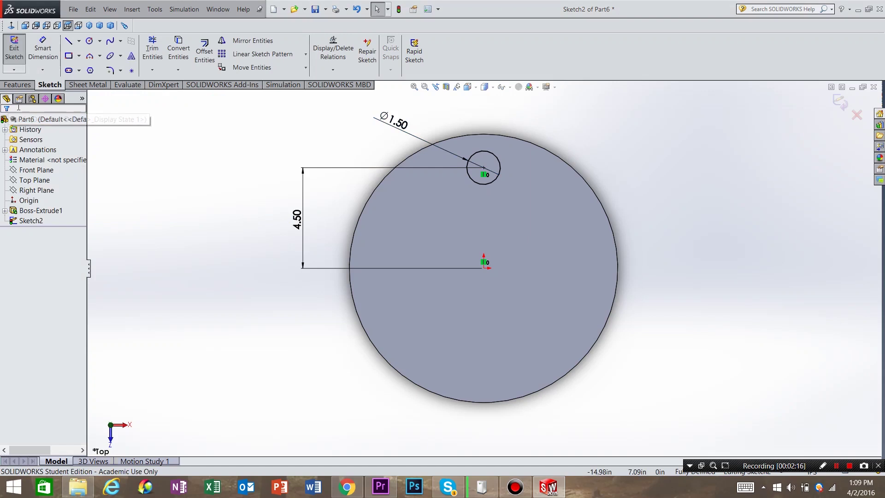
Cut the 1.5 in circle Through All to make the first hole, Cut-Extrude1.
{"action": "left_click", "coordinate": [11, 85]}
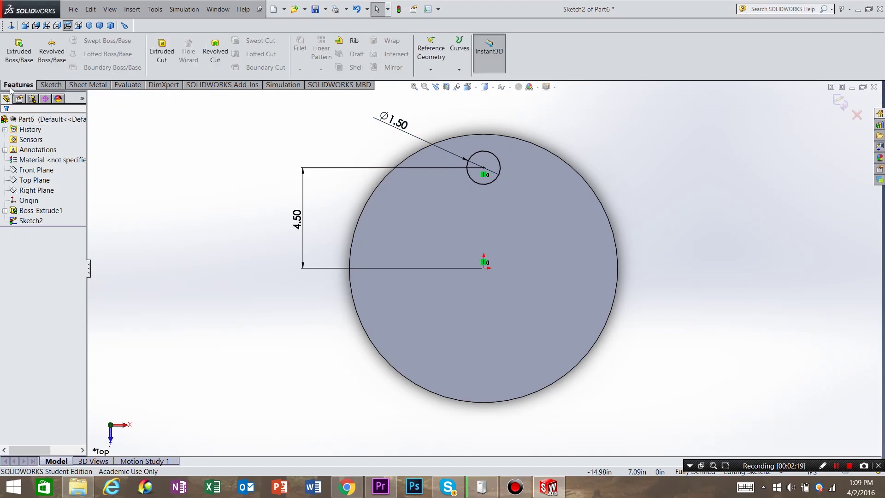
{"action": "left_click", "coordinate": [170, 58]}
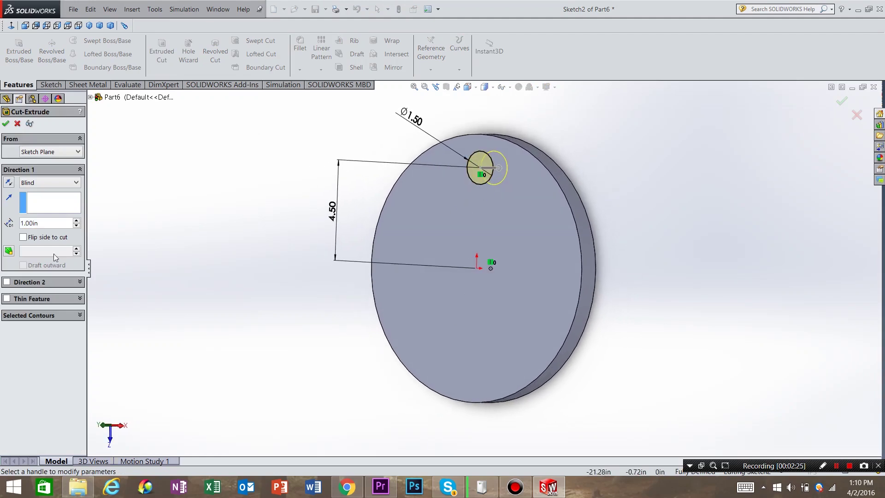
{"action": "left_click", "coordinate": [52, 183]}
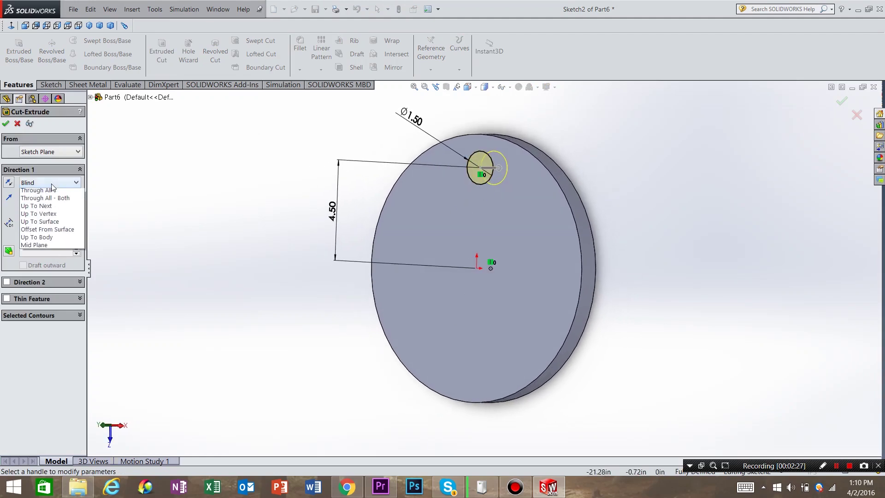
{"action": "left_click", "coordinate": [46, 191]}
{"action": "key", "text": "Down"}
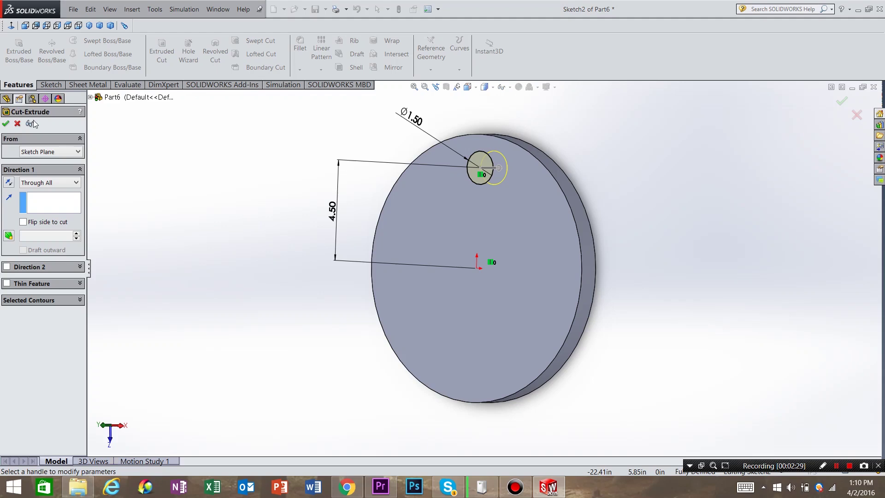
{"action": "key", "text": "Return"}
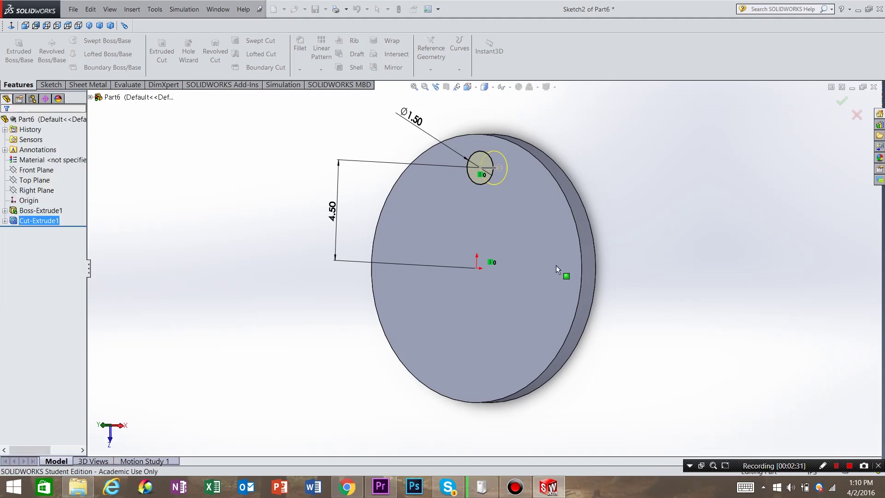
{"action": "mouse_move", "coordinate": [556, 264]}
{"action": "middle_mouse_down"}
{"action": "mouse_move", "coordinate": [515, 259]}
{"action": "mouse_move", "coordinate": [540, 246]}
{"action": "mouse_move", "coordinate": [561, 253]}
{"action": "mouse_move", "coordinate": [537, 253]}
{"action": "mouse_move", "coordinate": [551, 259]}
{"action": "middle_mouse_up"}
{"action": "key", "text": "Escape"}
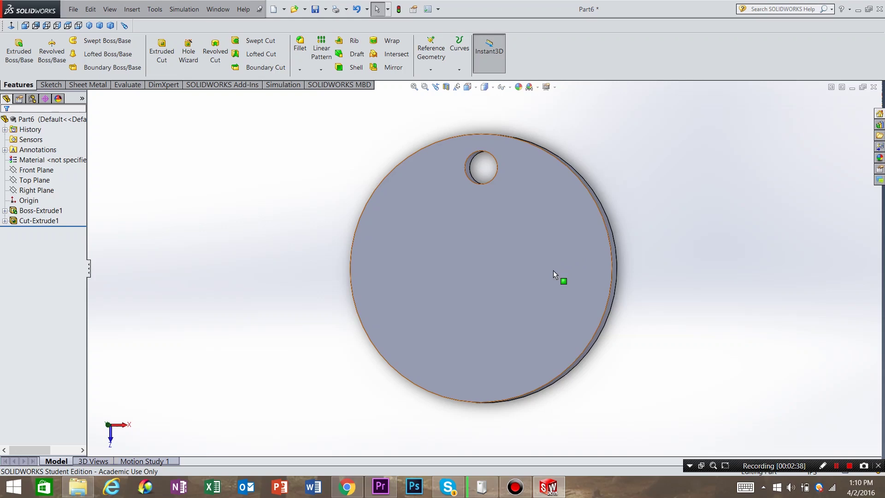
Sketch a vertical centerline on the disc face from the origin up toward the hole.
{"action": "left_click", "coordinate": [53, 85]}
{"action": "left_click", "coordinate": [14, 45]}
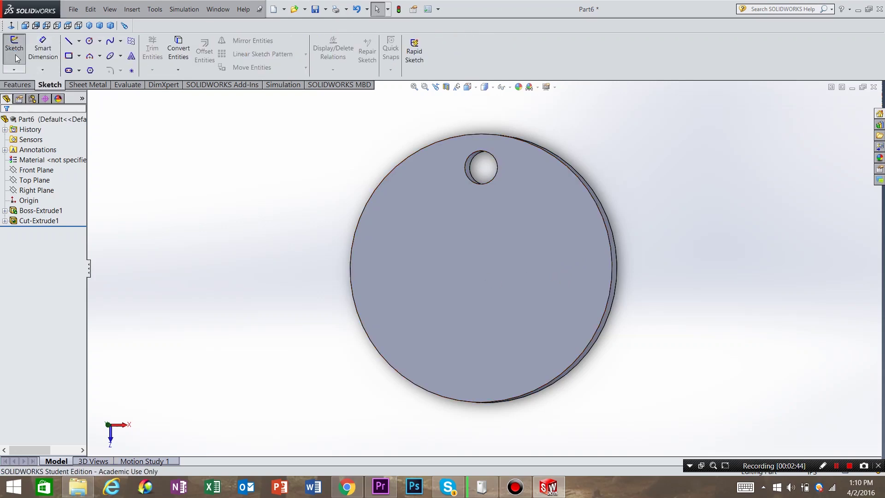
{"action": "left_click", "coordinate": [486, 255]}
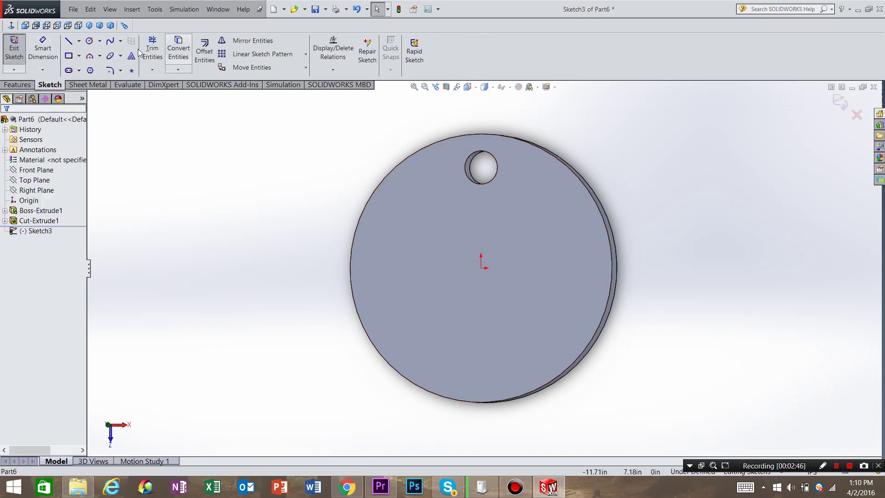
{"action": "left_click", "coordinate": [80, 42]}
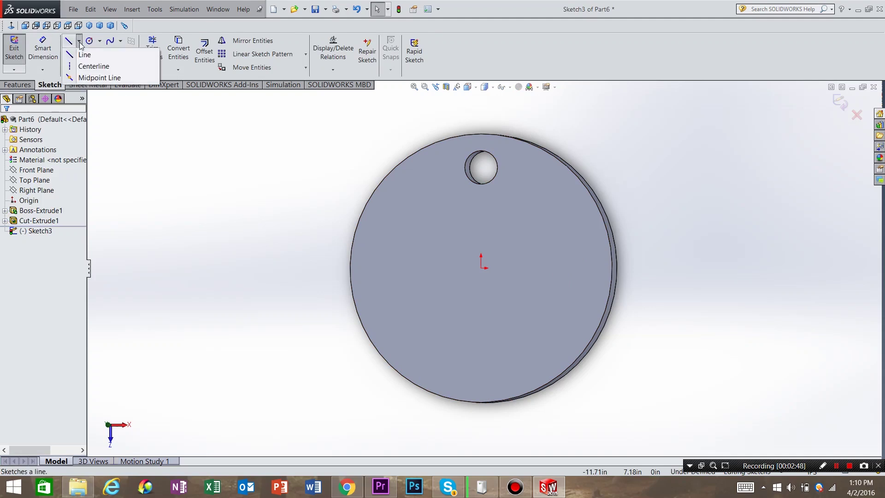
{"action": "left_click", "coordinate": [92, 67]}
{"action": "left_click", "coordinate": [481, 268]}
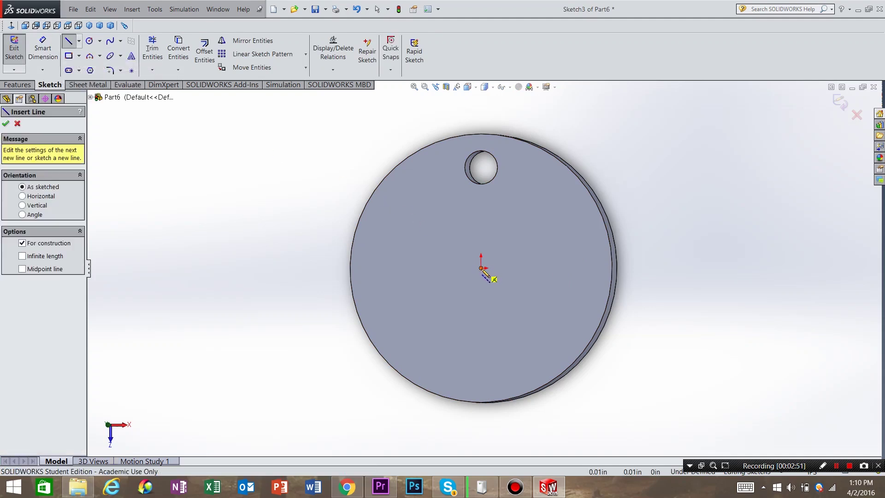
{"action": "left_click", "coordinate": [481, 209]}
{"action": "key", "text": "Escape"}
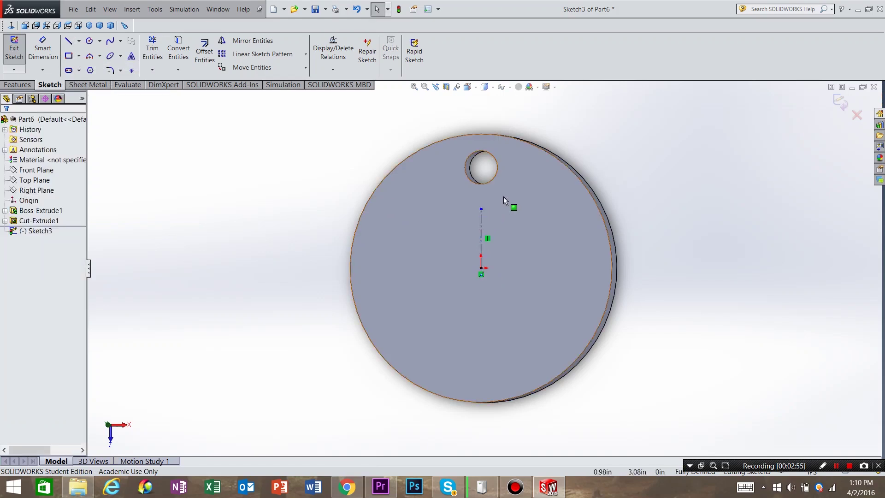
Switch to the Top view and exit Sketch3.
{"action": "left_click", "coordinate": [469, 88]}
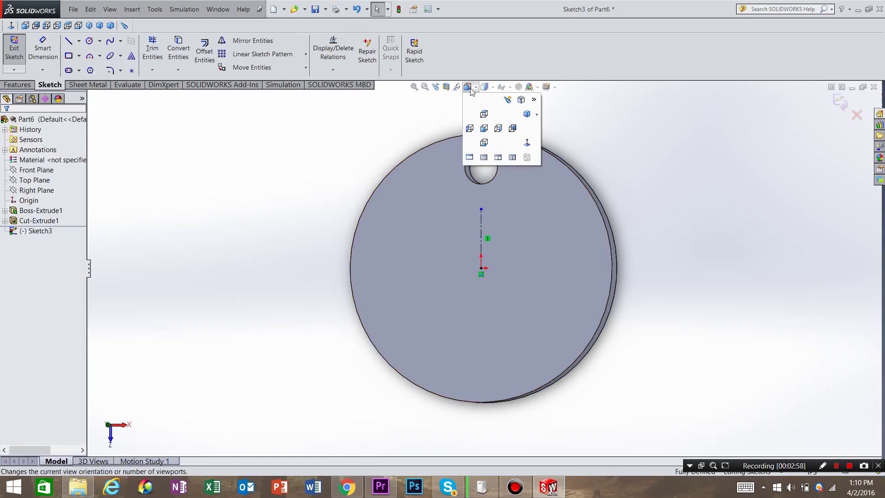
{"action": "left_click", "coordinate": [484, 114]}
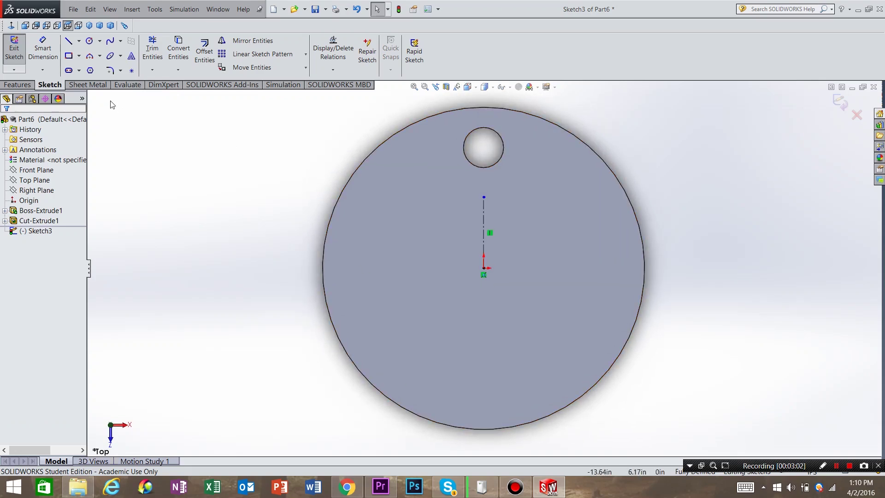
{"action": "left_click", "coordinate": [18, 54]}
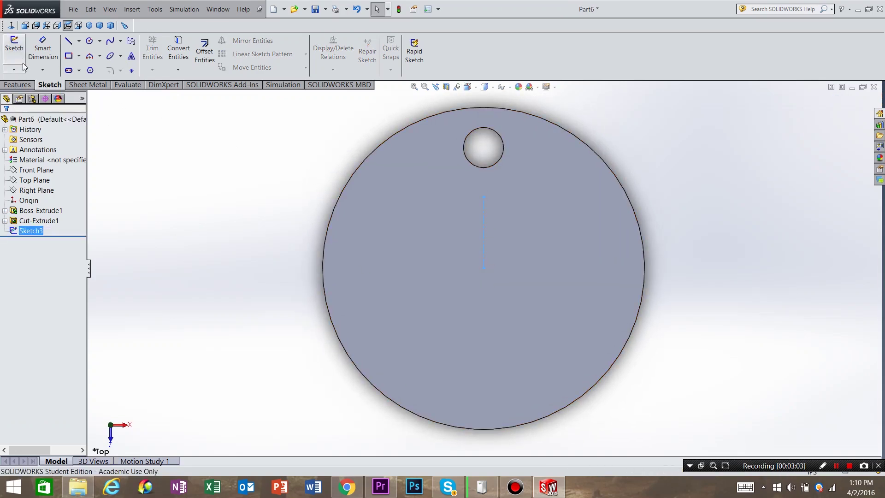
{"action": "left_click", "coordinate": [18, 85]}
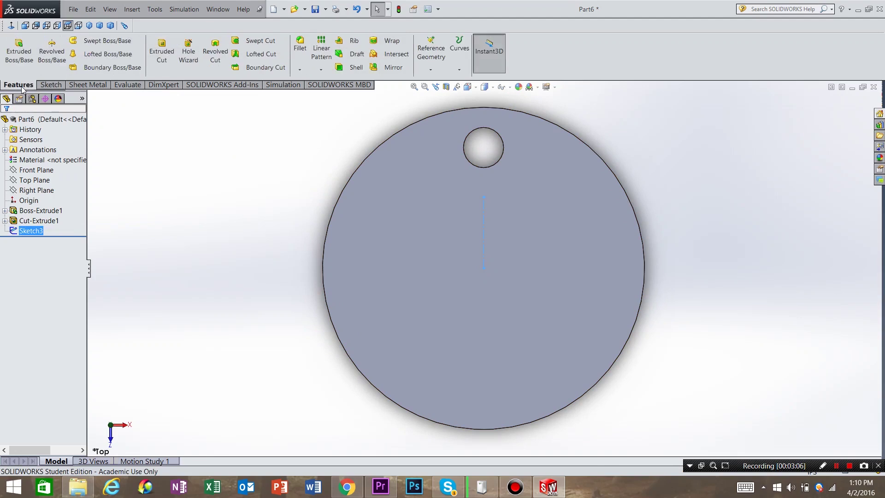
Circular-pattern Cut-Extrude1 into 6 holes over 360° around the Sketch3 centerline.
{"action": "left_click", "coordinate": [325, 70]}
{"action": "left_click", "coordinate": [340, 92]}
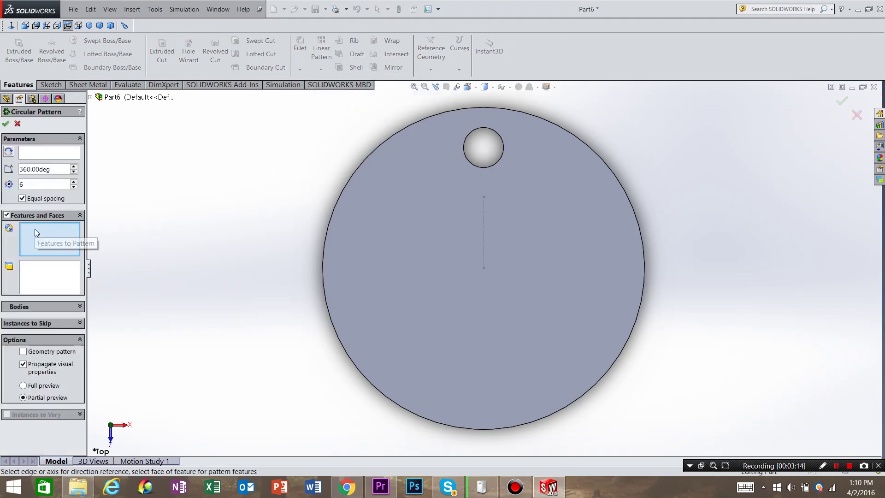
{"action": "left_click", "coordinate": [91, 97]}
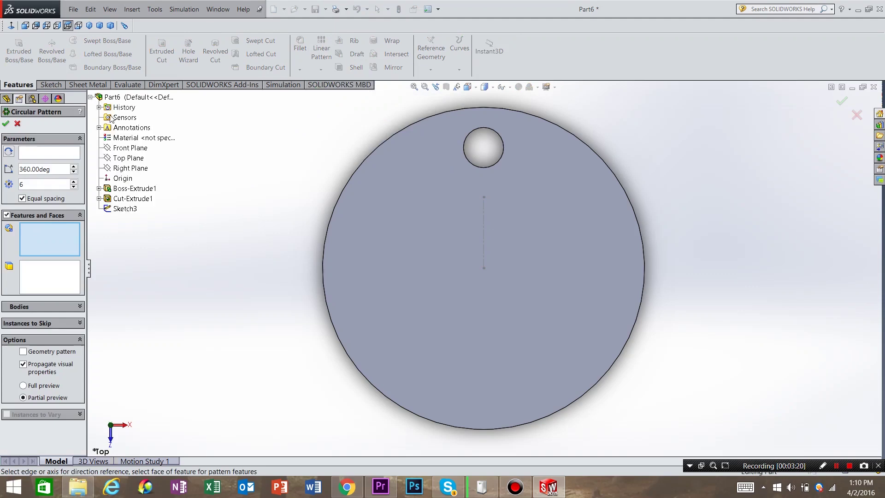
{"action": "left_click", "coordinate": [134, 199]}
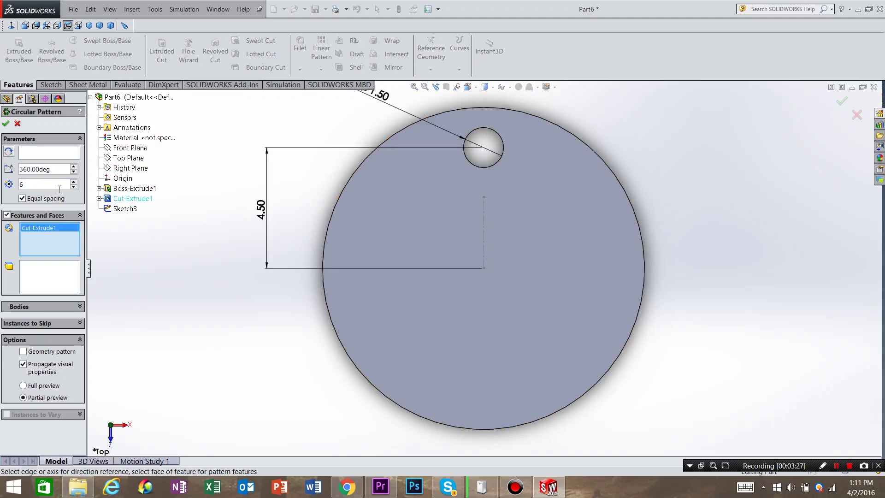
{"action": "left_click", "coordinate": [45, 153]}
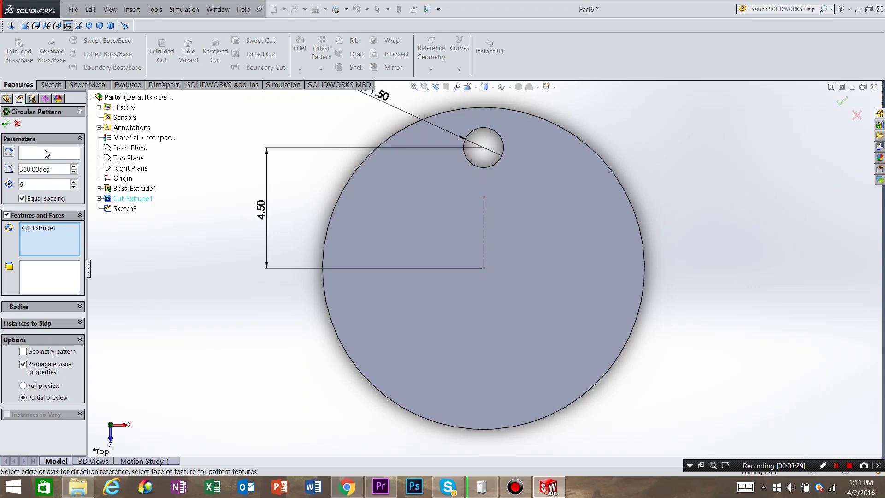
{"action": "left_click", "coordinate": [485, 229]}
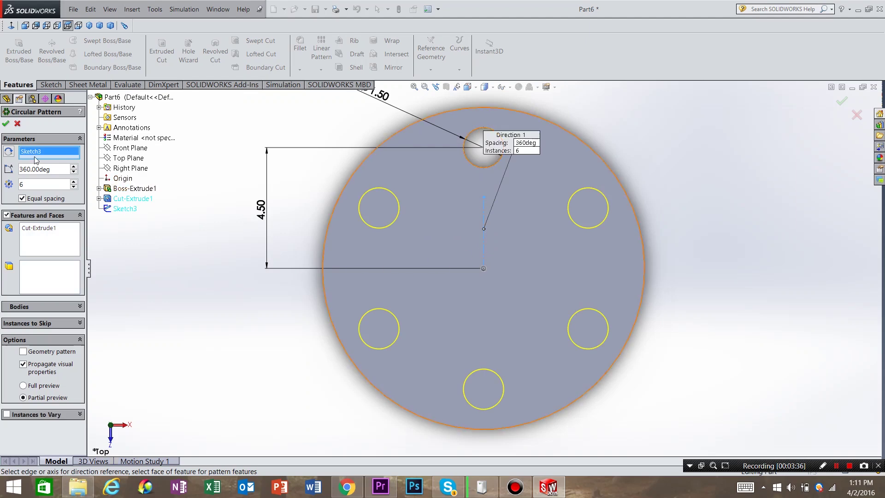
{"action": "left_click", "coordinate": [6, 124]}
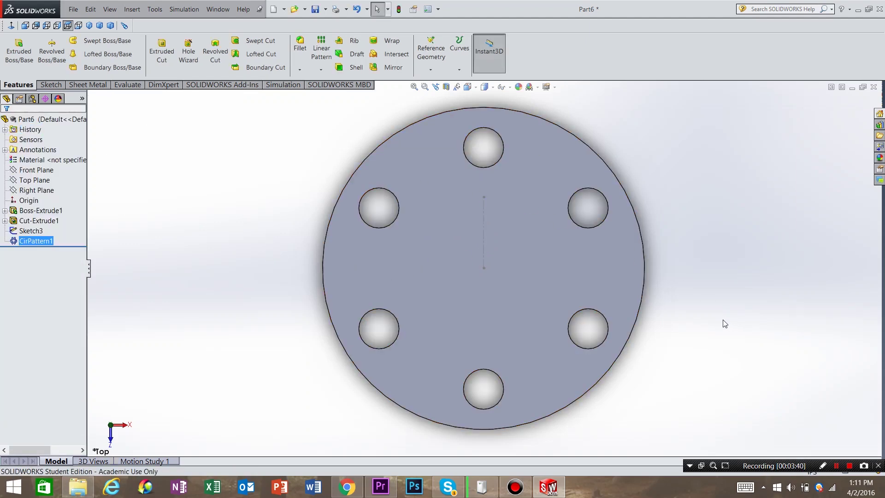
{"action": "mouse_move", "coordinate": [723, 322]}
{"action": "middle_mouse_down"}
{"action": "mouse_move", "coordinate": [695, 308]}
{"action": "mouse_move", "coordinate": [723, 306]}
{"action": "middle_mouse_up"}
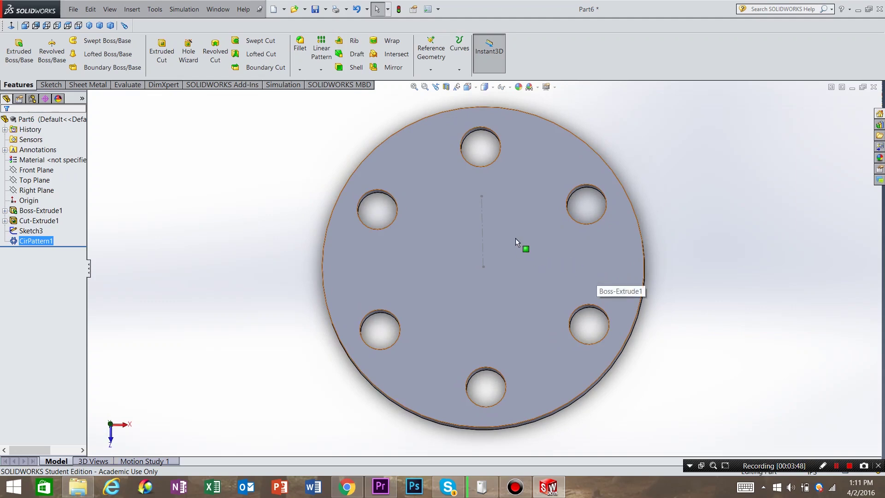
Start a sketch on the disc's top face and draw a circle centred on the origin.
{"action": "left_click", "coordinate": [50, 86]}
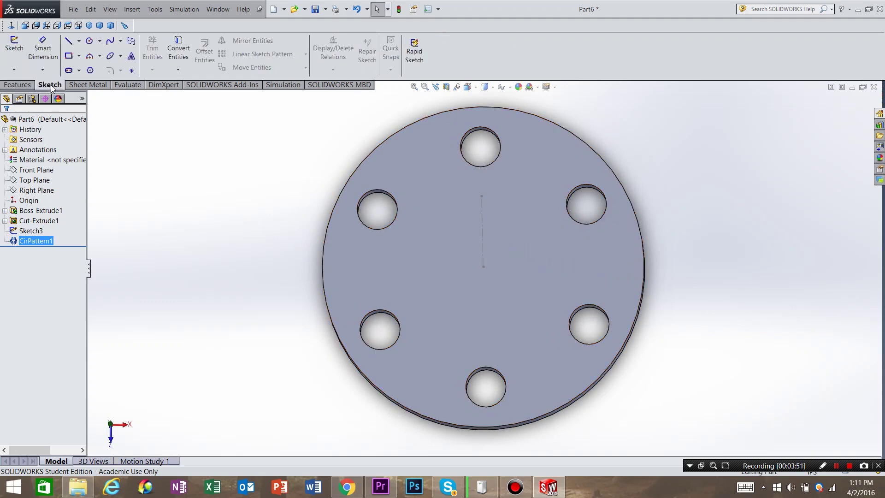
{"action": "left_click", "coordinate": [14, 46]}
{"action": "left_click", "coordinate": [438, 240]}
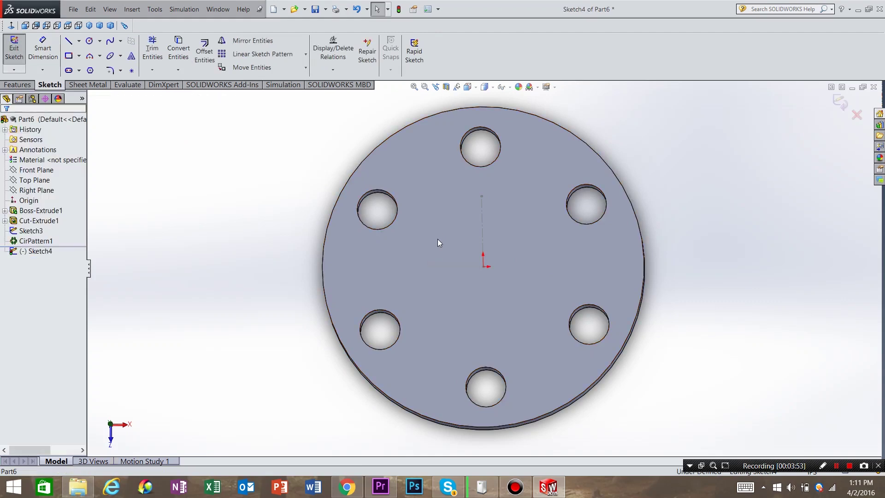
{"action": "left_click", "coordinate": [92, 41]}
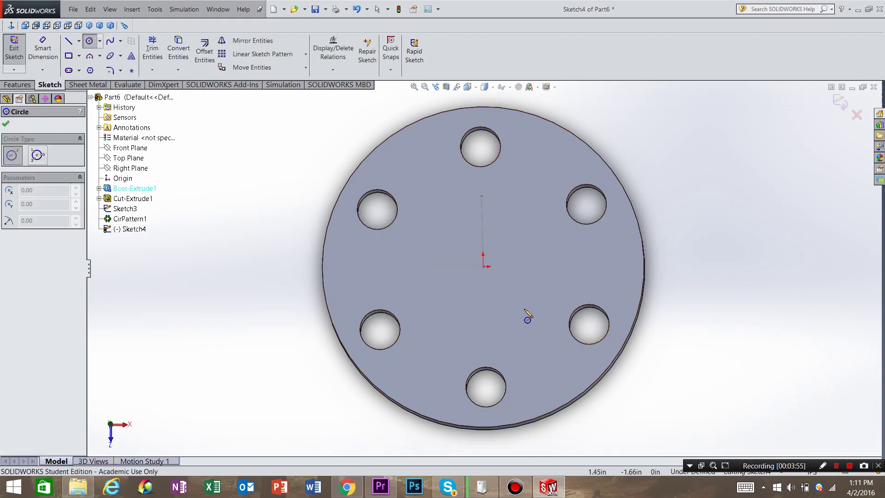
{"action": "left_click", "coordinate": [483, 268]}
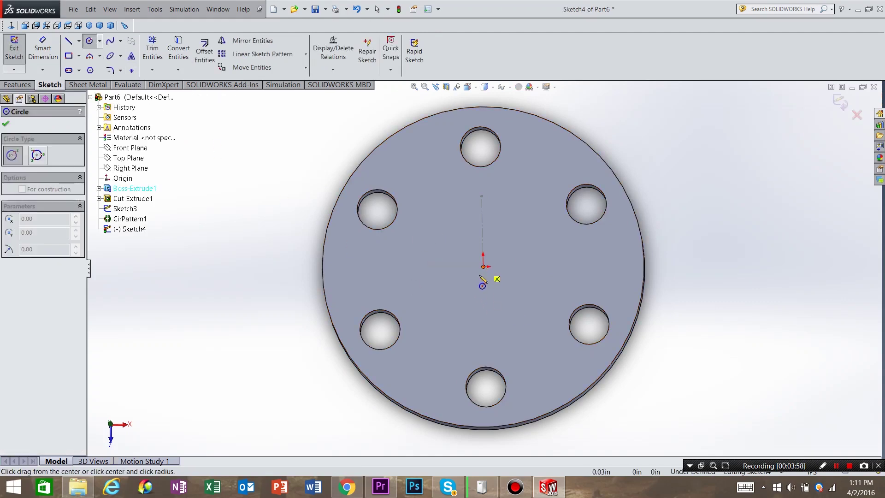
{"action": "left_click", "coordinate": [451, 335]}
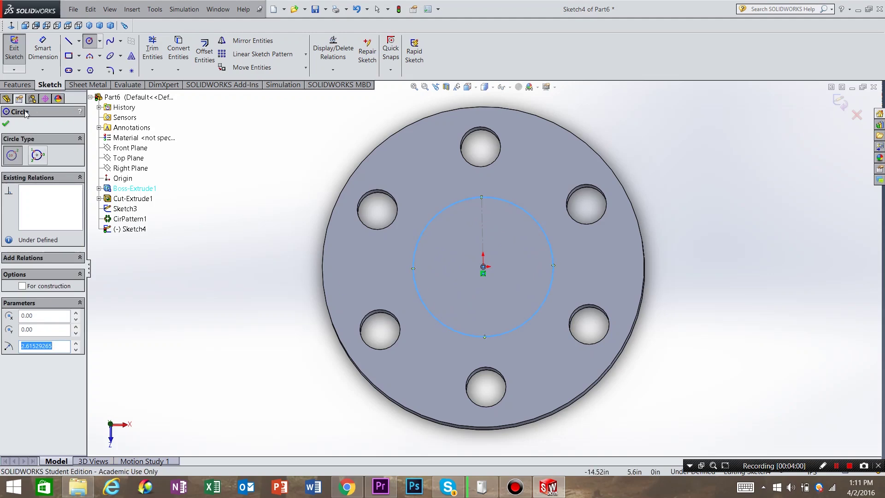
{"action": "left_click", "coordinate": [7, 123]}
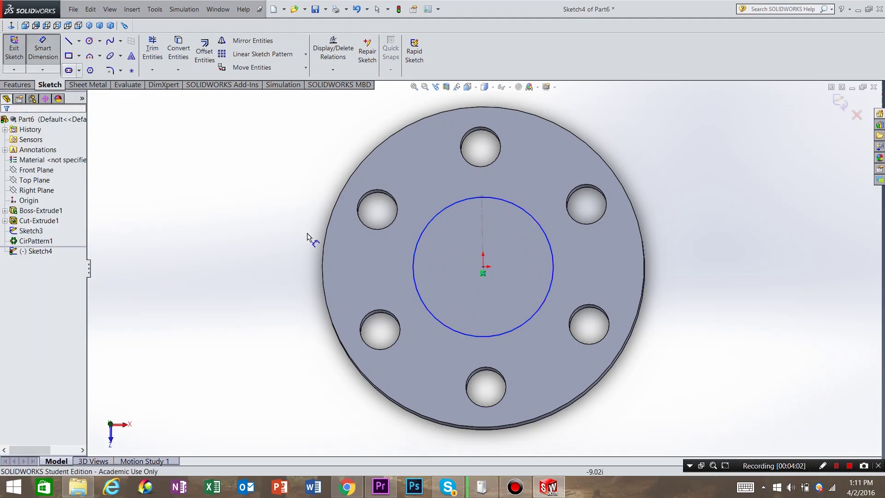
Dimension the new circle's diameter to 5 in.
{"action": "left_click", "coordinate": [414, 265]}
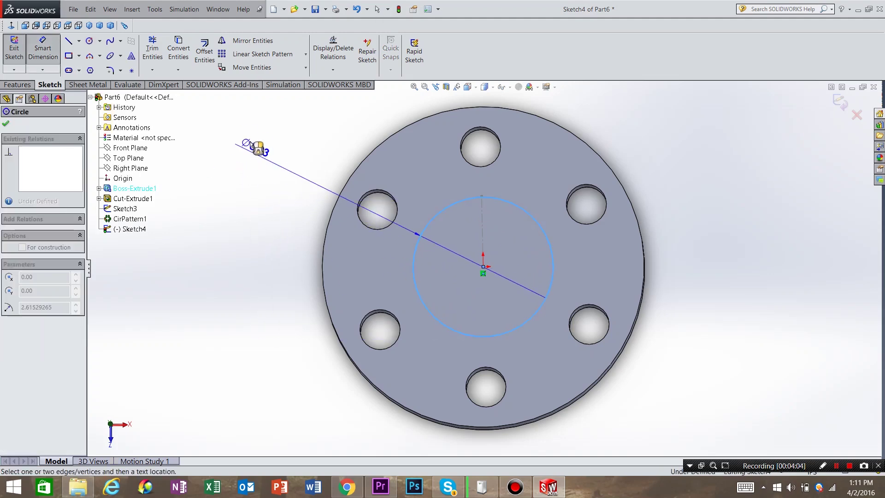
{"action": "left_click", "coordinate": [250, 156]}
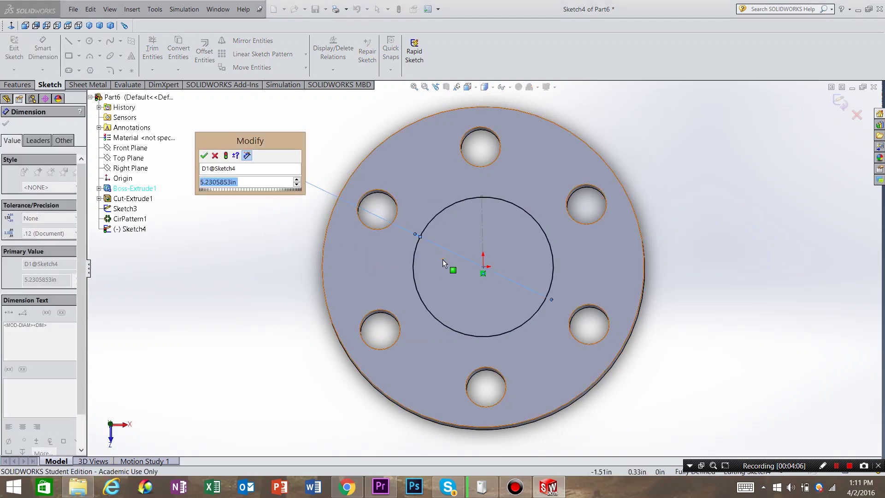
{"action": "type", "text": "5"}
{"action": "key", "text": "Return"}
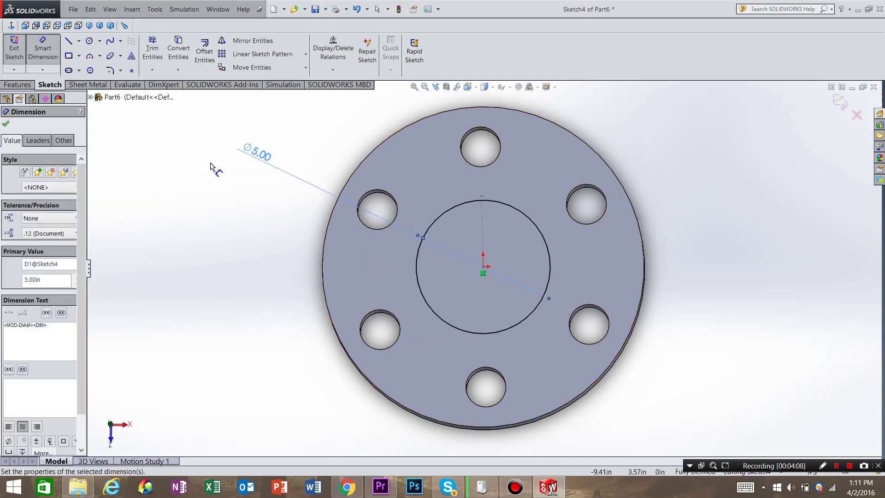
Extrude the 5 in circle 8 in upward into a post, Boss-Extrude2.
{"action": "left_click", "coordinate": [17, 85]}
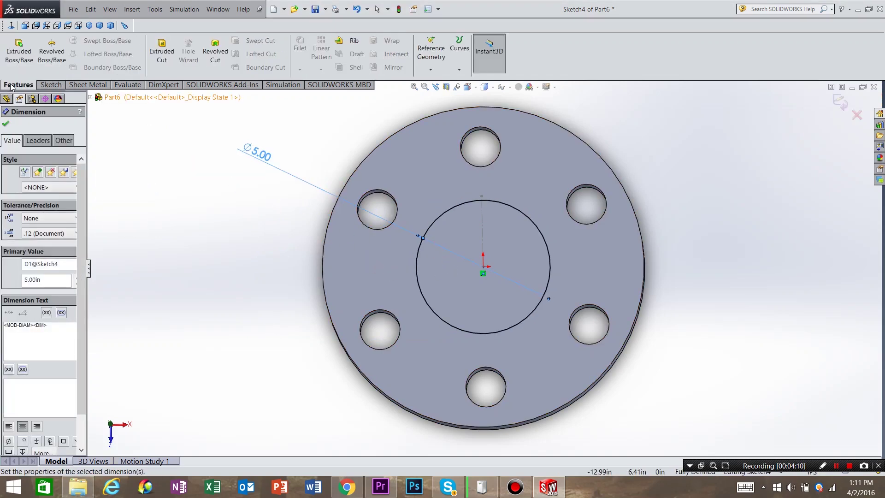
{"action": "left_click", "coordinate": [14, 53]}
{"action": "middle_click_drag", "start_coordinate": [570, 378], "coordinate": [514, 282]}
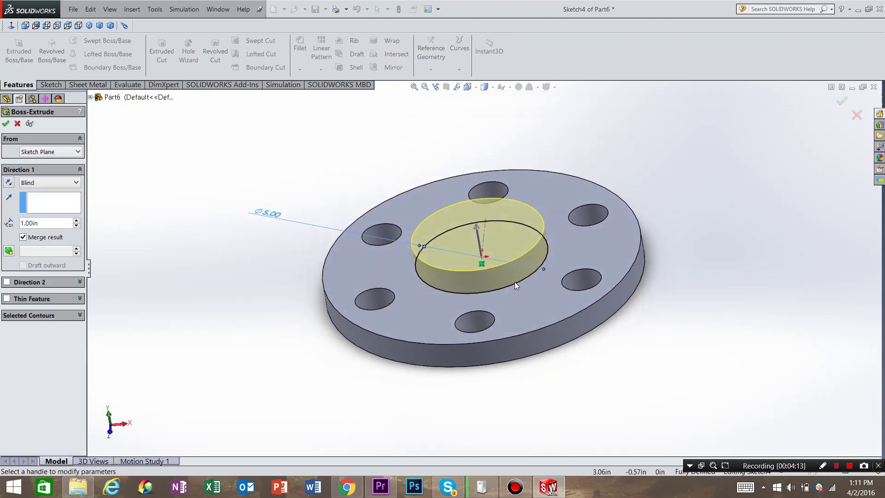
{"action": "double_click", "coordinate": [47, 223]}
{"action": "type", "text": "8"}
{"action": "key", "text": "Return"}
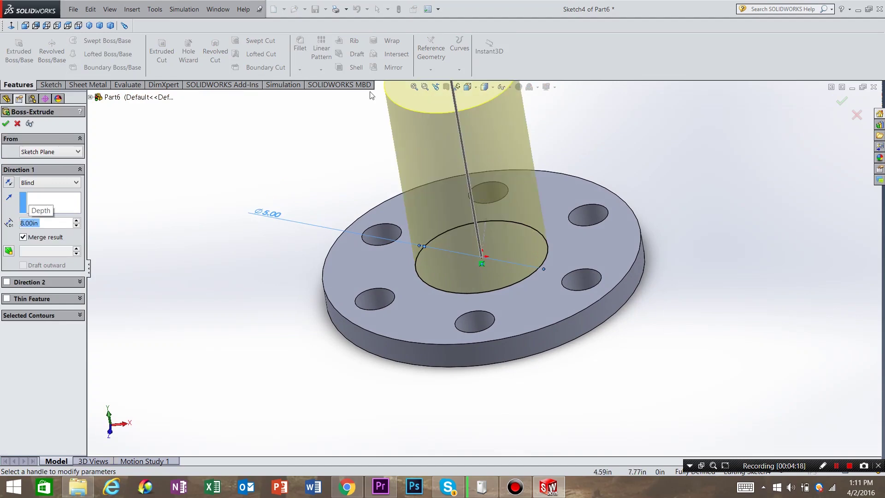
{"action": "left_click", "coordinate": [7, 123]}
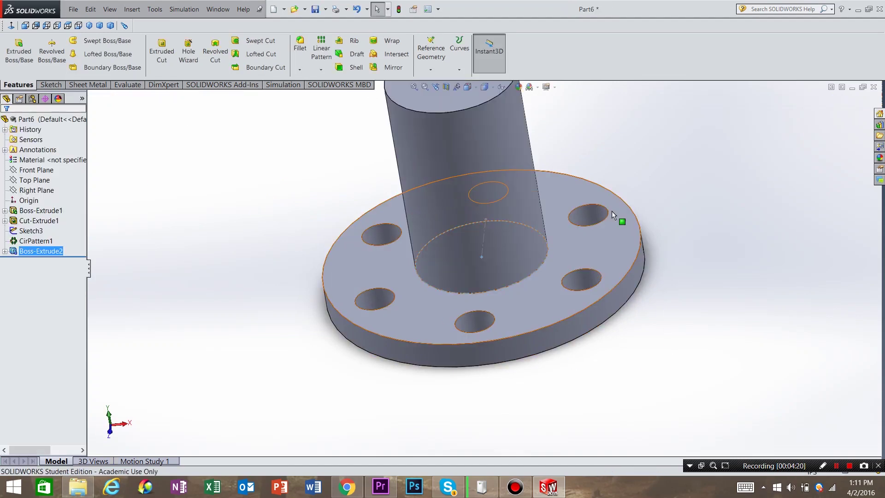
{"action": "middle_click_drag", "start_coordinate": [610, 206], "coordinate": [644, 293]}
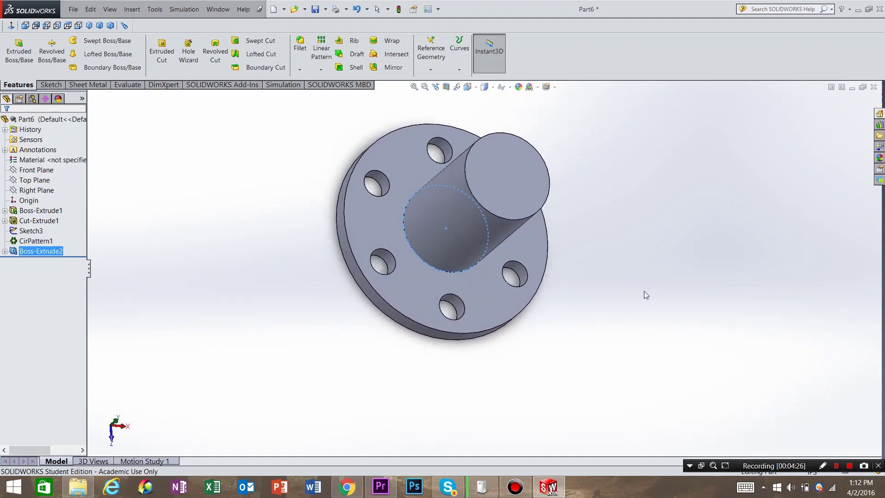